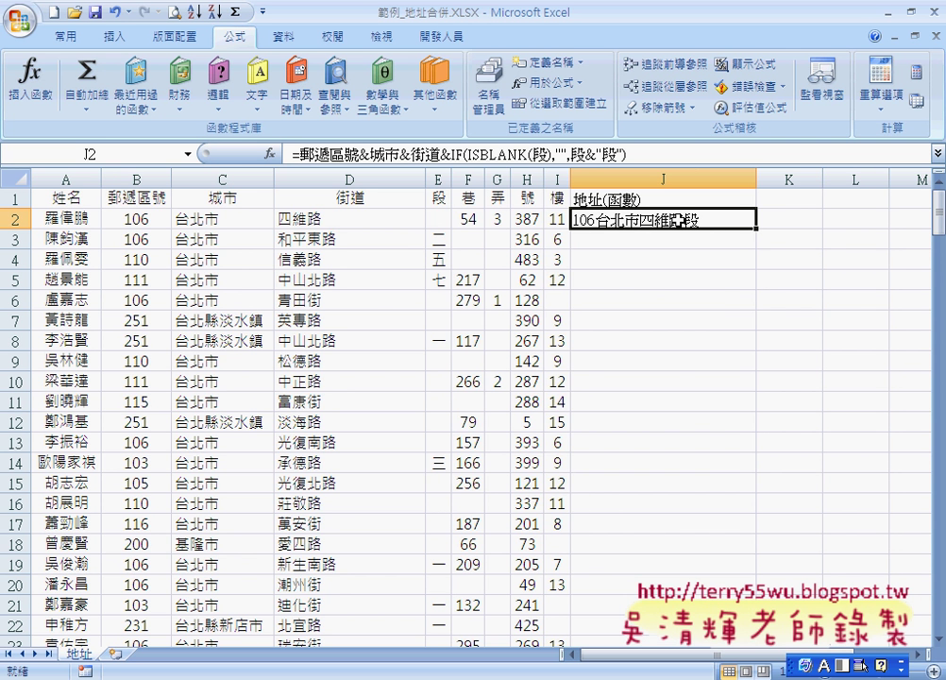
Inspect cell E2 for hidden content and Clear All from it, so J2 drops the stray 段
{"action": "left_click", "coordinate": [437, 217]}
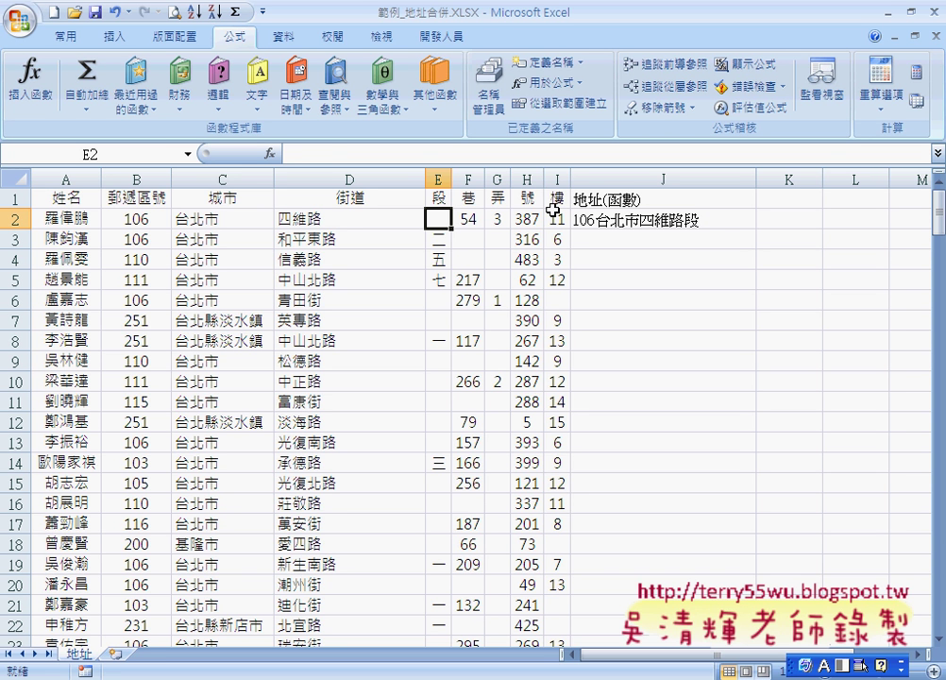
{"action": "left_click", "coordinate": [64, 36]}
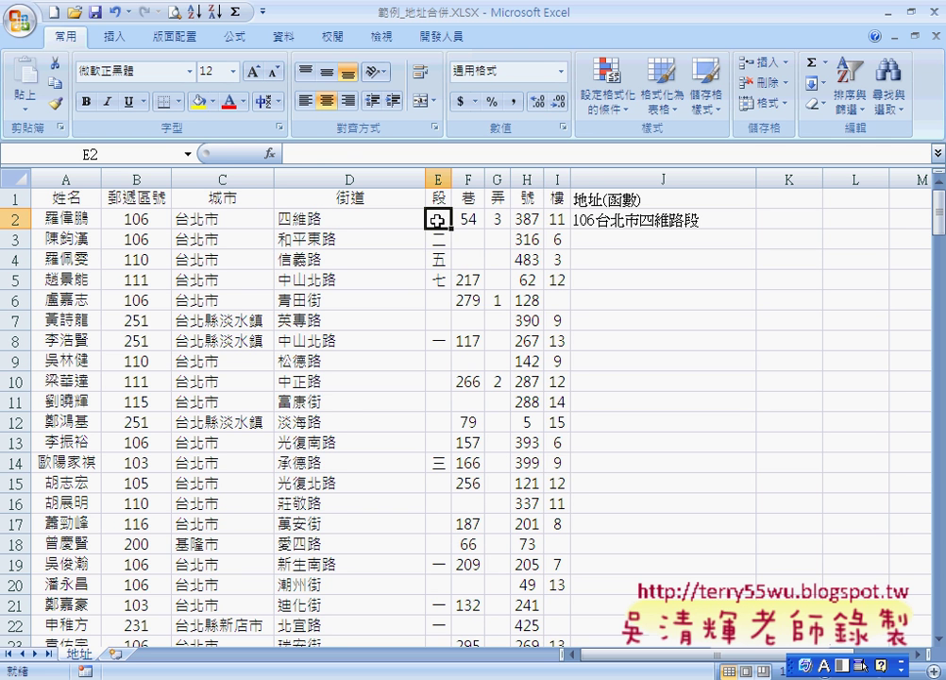
{"action": "left_click", "coordinate": [355, 151]}
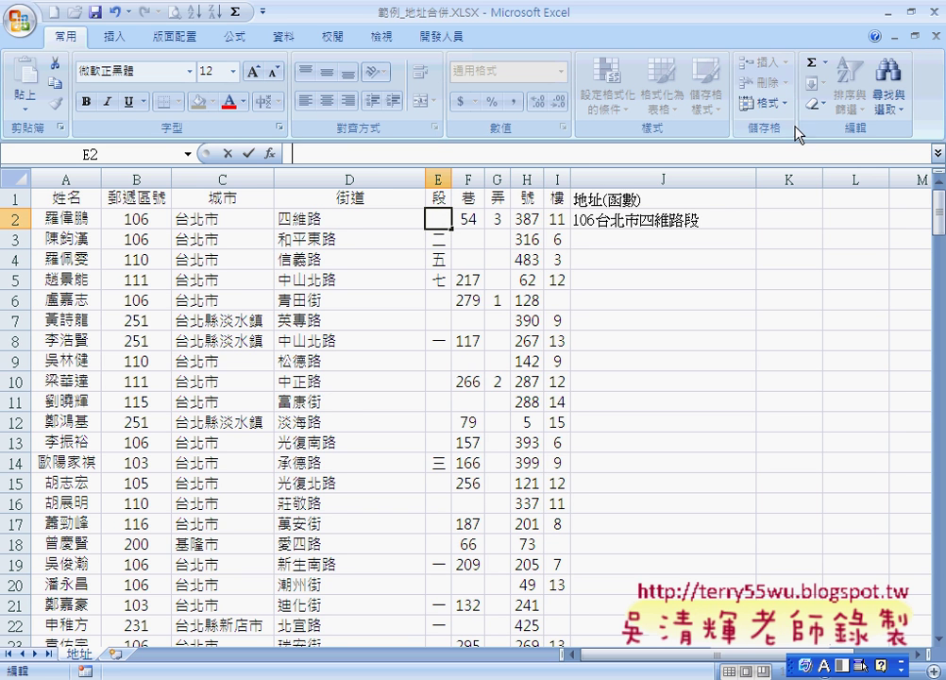
{"action": "left_click", "coordinate": [813, 104]}
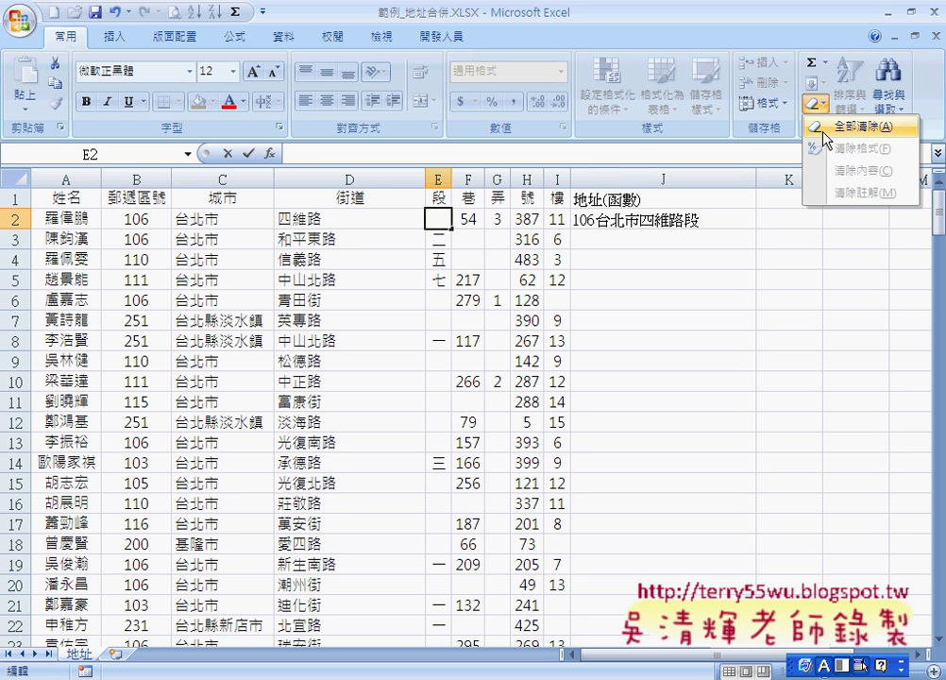
{"action": "left_click", "coordinate": [824, 130]}
{"action": "left_click", "coordinate": [638, 220]}
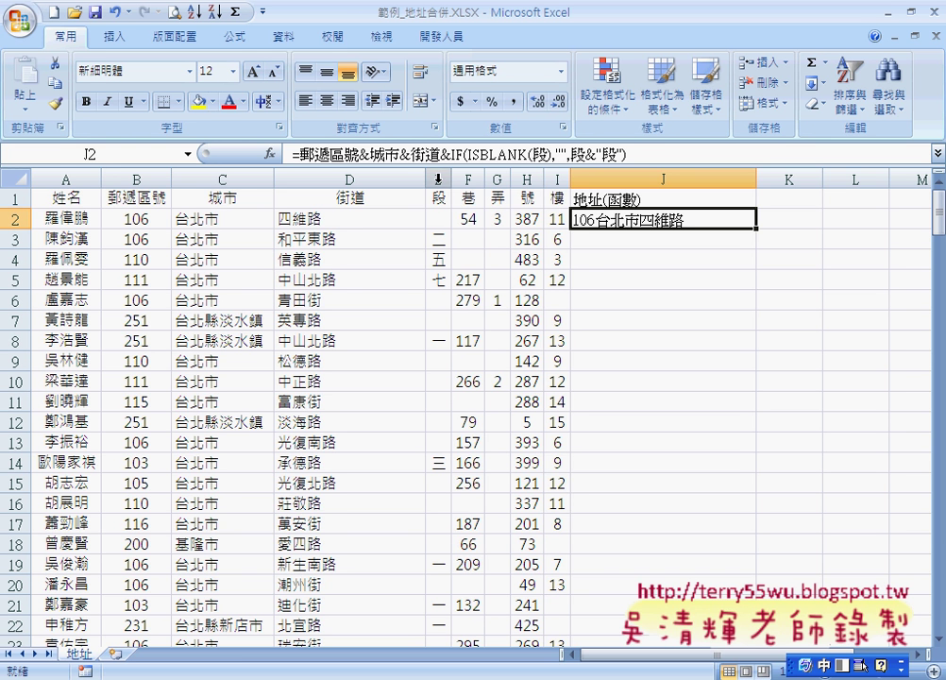
Sort the table ascending (A to Z) by the 段 column
{"action": "left_click", "coordinate": [438, 197]}
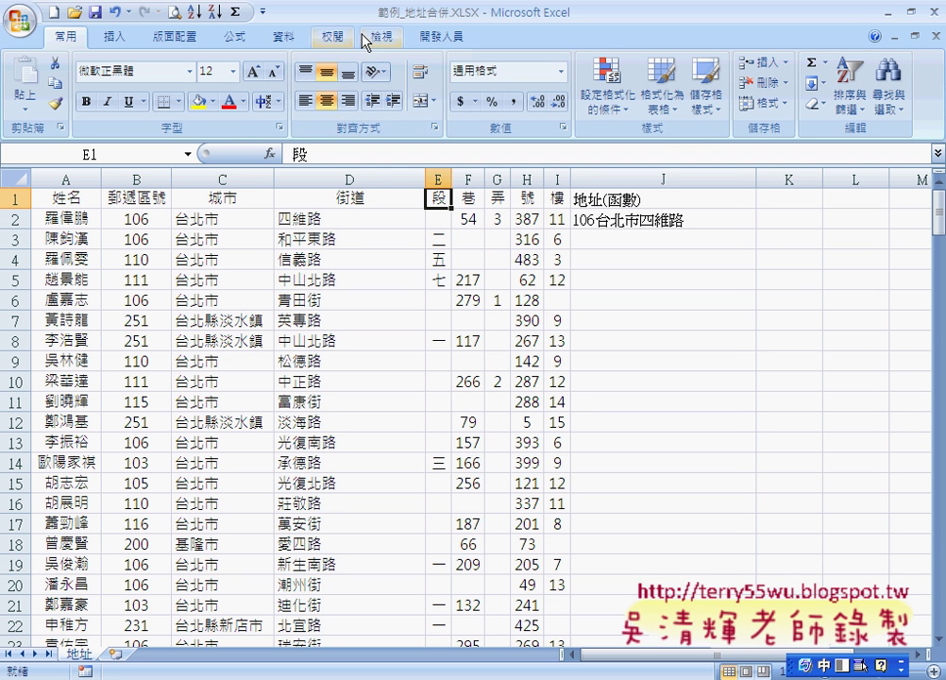
{"action": "left_click", "coordinate": [282, 38]}
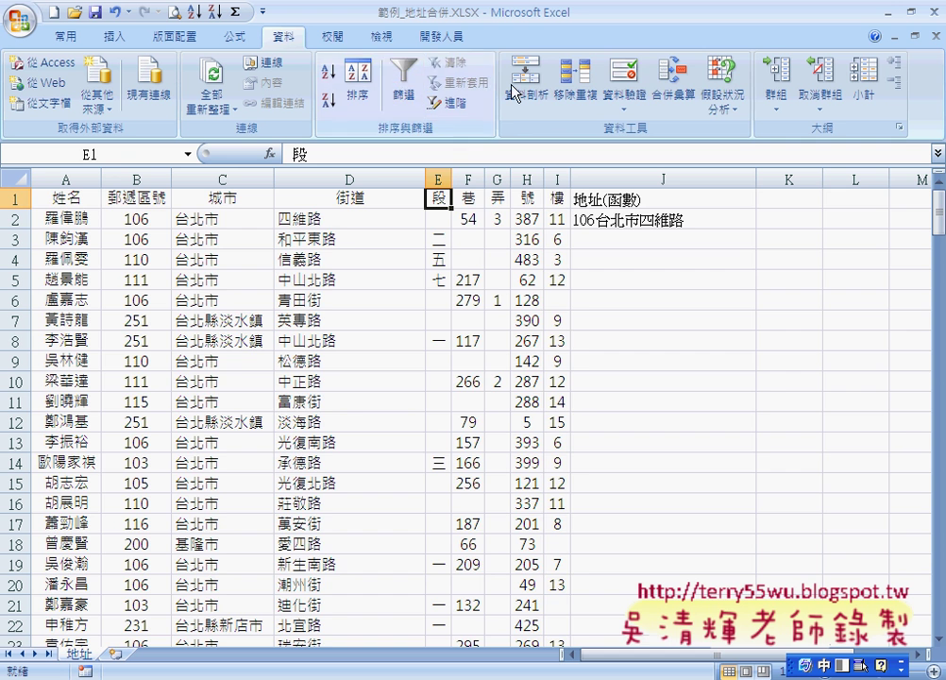
{"action": "left_click", "coordinate": [328, 72]}
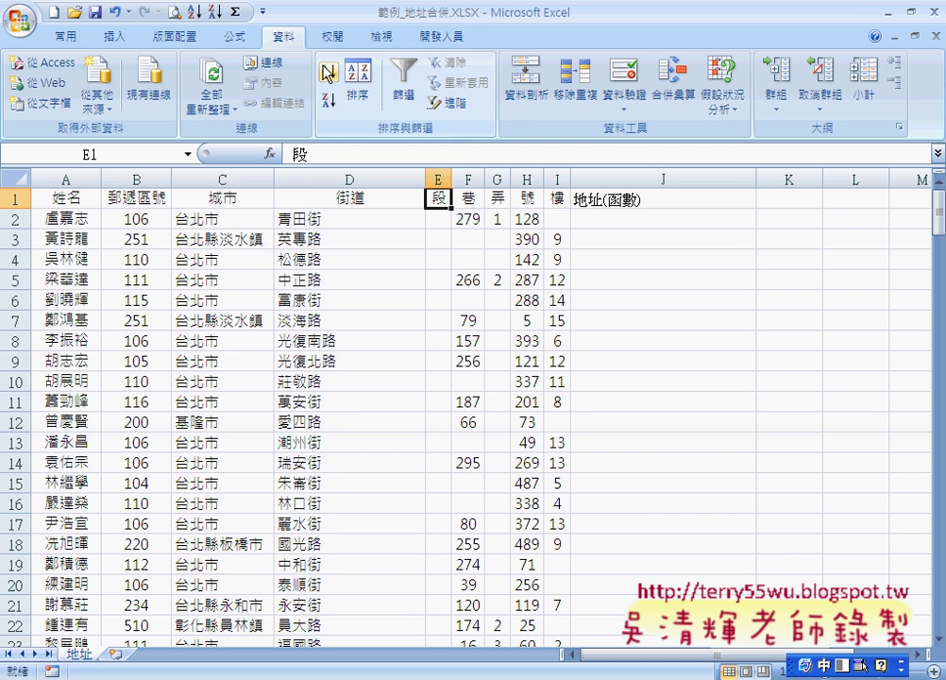
Select the blank 段 cells from E2 through E110
{"action": "left_click", "coordinate": [438, 223]}
{"action": "scroll", "coordinate": [439, 257], "scroll_direction": "down", "scroll_amount": 4}
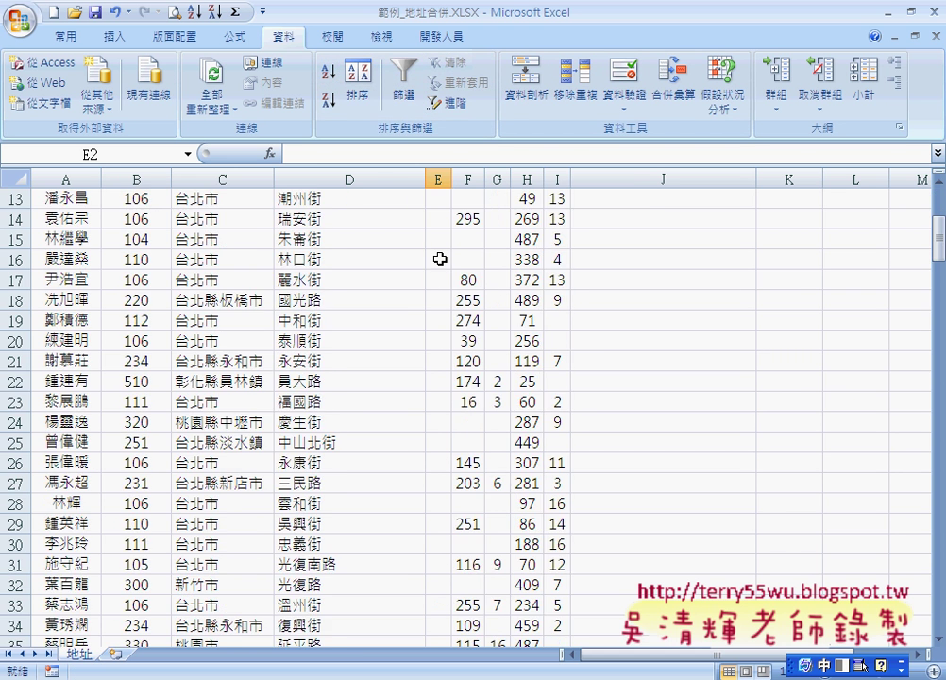
{"action": "scroll", "coordinate": [438, 271], "scroll_direction": "down", "scroll_amount": 4}
{"action": "scroll", "coordinate": [437, 272], "scroll_direction": "down", "scroll_amount": 4}
{"action": "scroll", "coordinate": [437, 270], "scroll_direction": "down", "scroll_amount": 4}
{"action": "scroll", "coordinate": [437, 277], "scroll_direction": "down", "scroll_amount": 4}
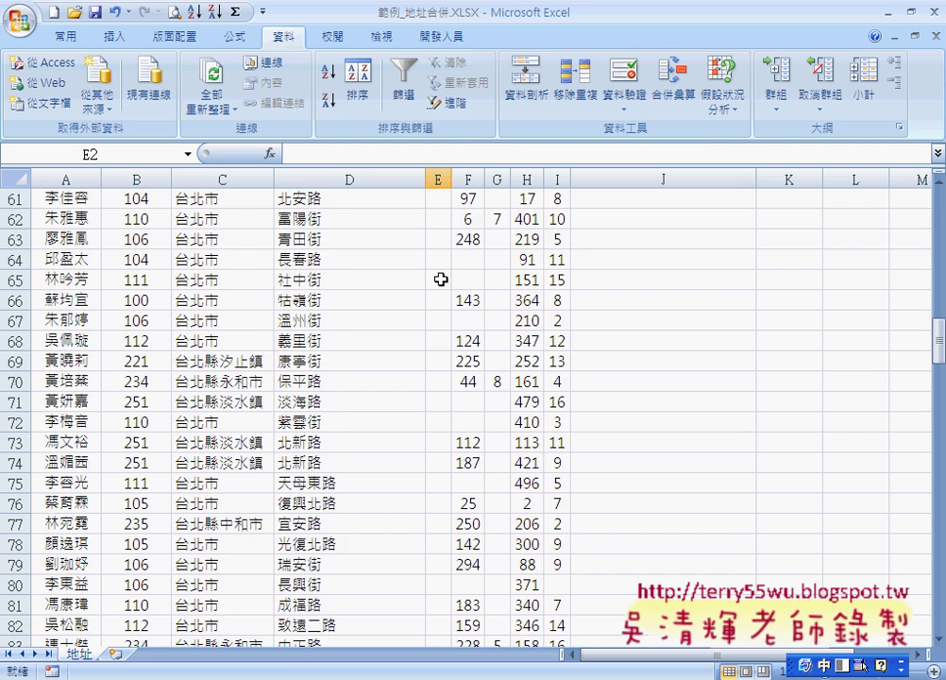
{"action": "scroll", "coordinate": [441, 279], "scroll_direction": "down", "scroll_amount": 9}
{"action": "scroll", "coordinate": [439, 277], "scroll_direction": "down", "scroll_amount": 8}
{"action": "scroll", "coordinate": [439, 276], "scroll_direction": "up", "scroll_amount": 2}
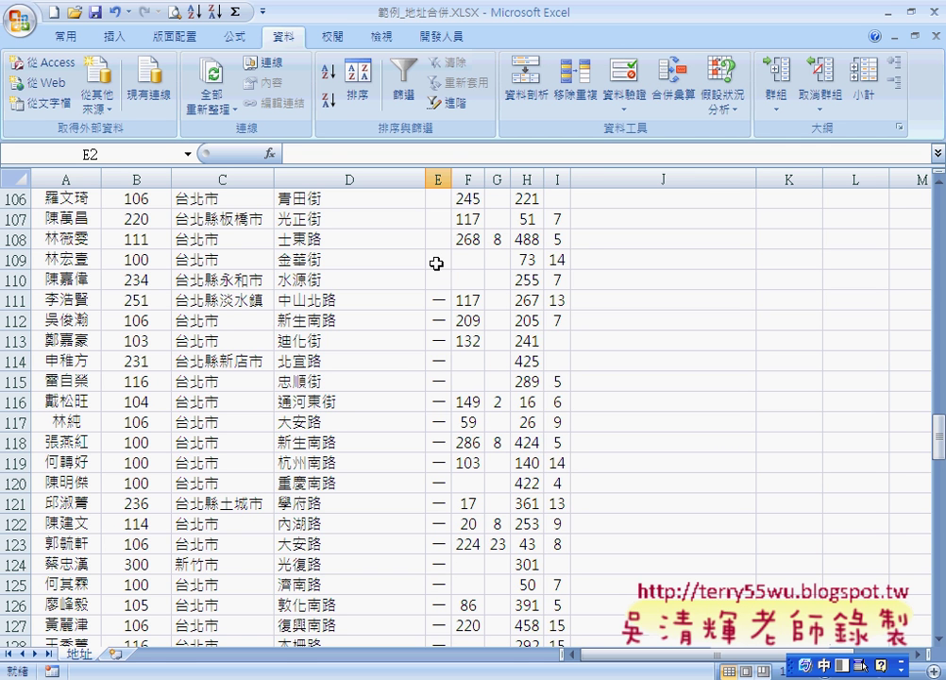
{"action": "left_click", "coordinate": [444, 284], "text": "shift"}
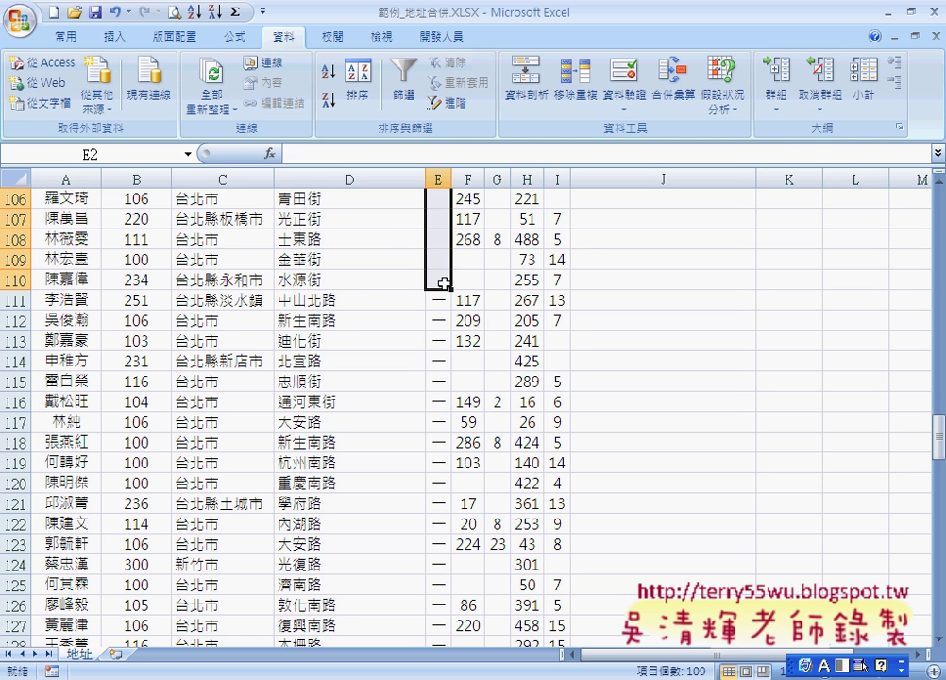
Apply Clear All to the E2:E110 range so those 段 cells are truly empty
{"action": "left_click", "coordinate": [64, 36]}
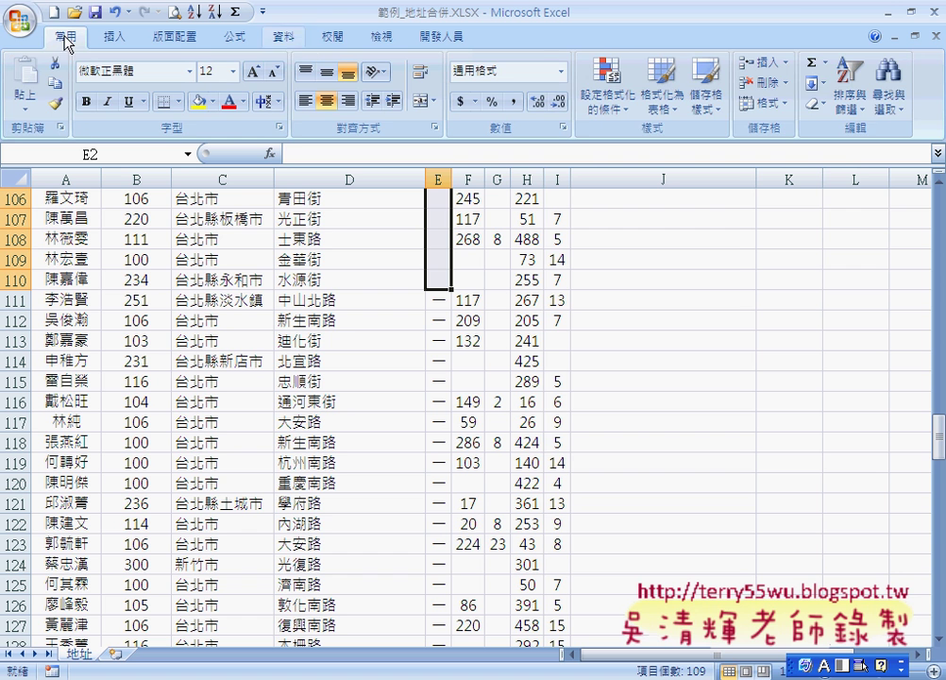
{"action": "left_click", "coordinate": [814, 104]}
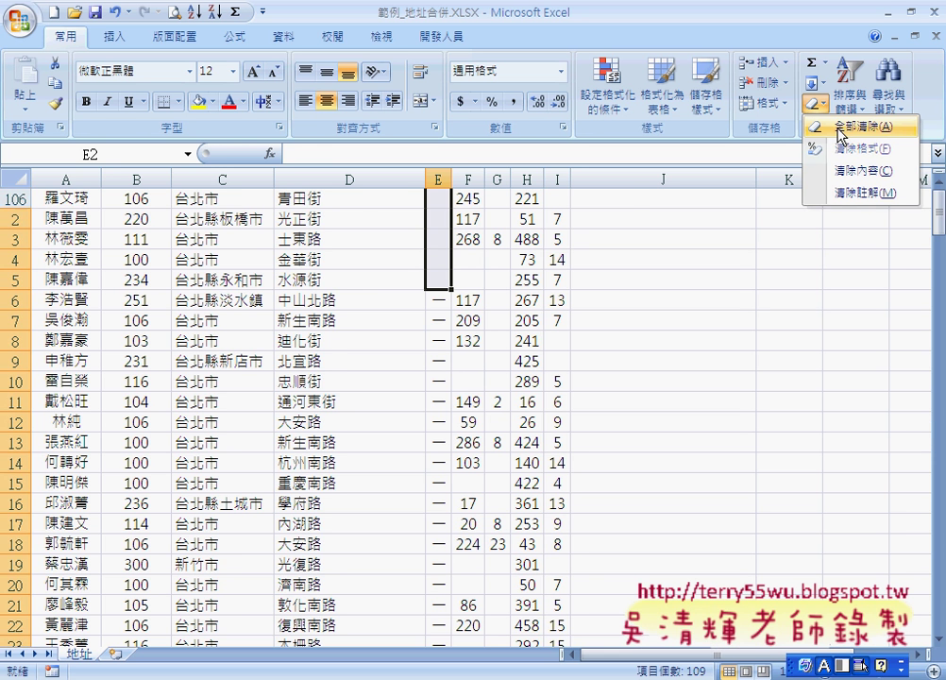
{"action": "left_click", "coordinate": [837, 128]}
{"action": "left_click", "coordinate": [66, 218]}
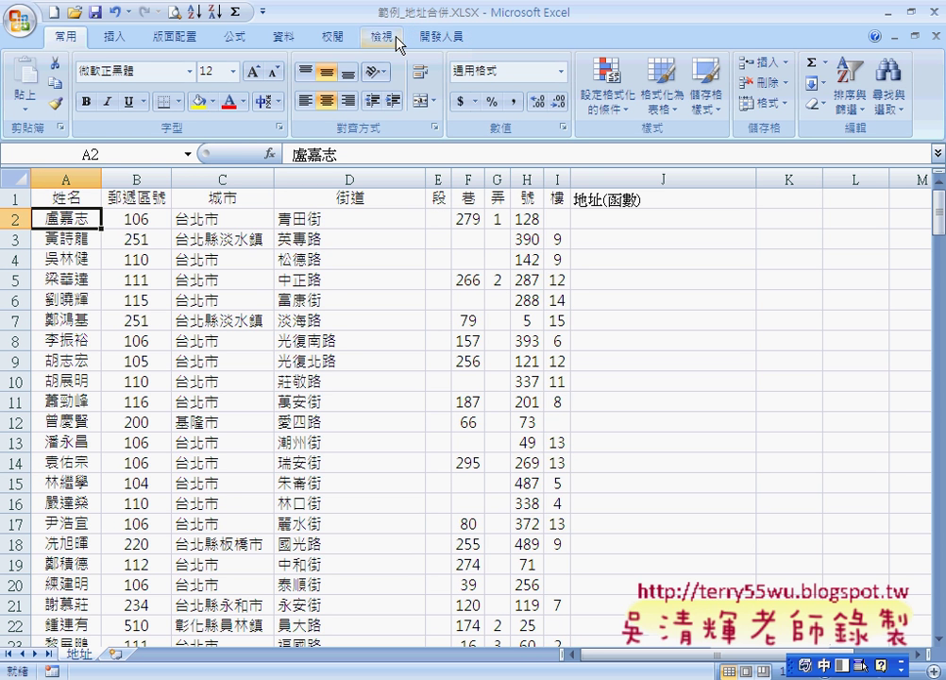
Re-sort the table ascending by 姓名 and check the address cell J2
{"action": "left_click", "coordinate": [286, 37]}
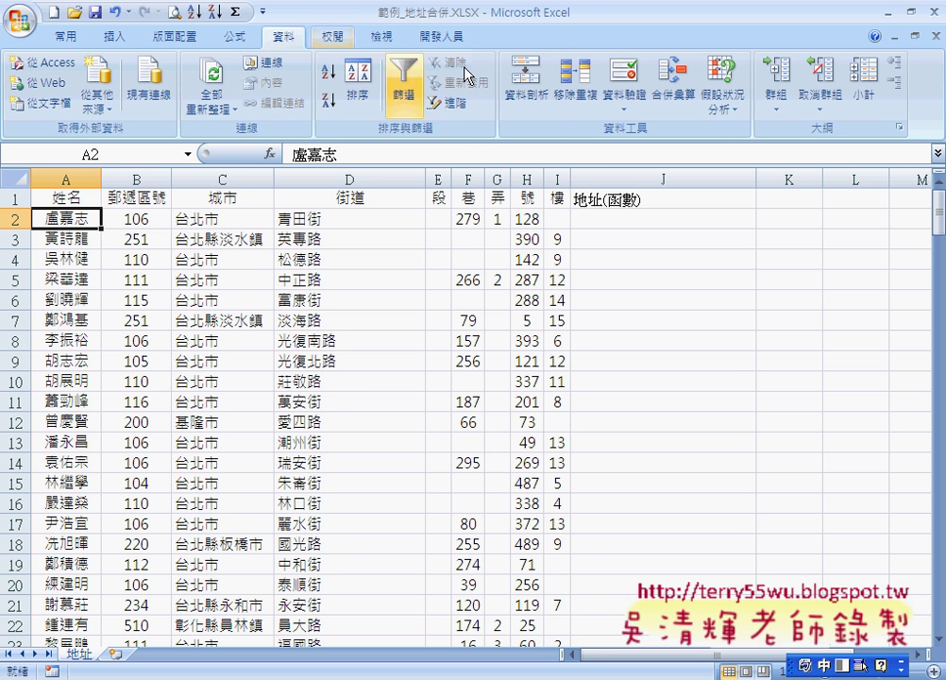
{"action": "left_click", "coordinate": [364, 80]}
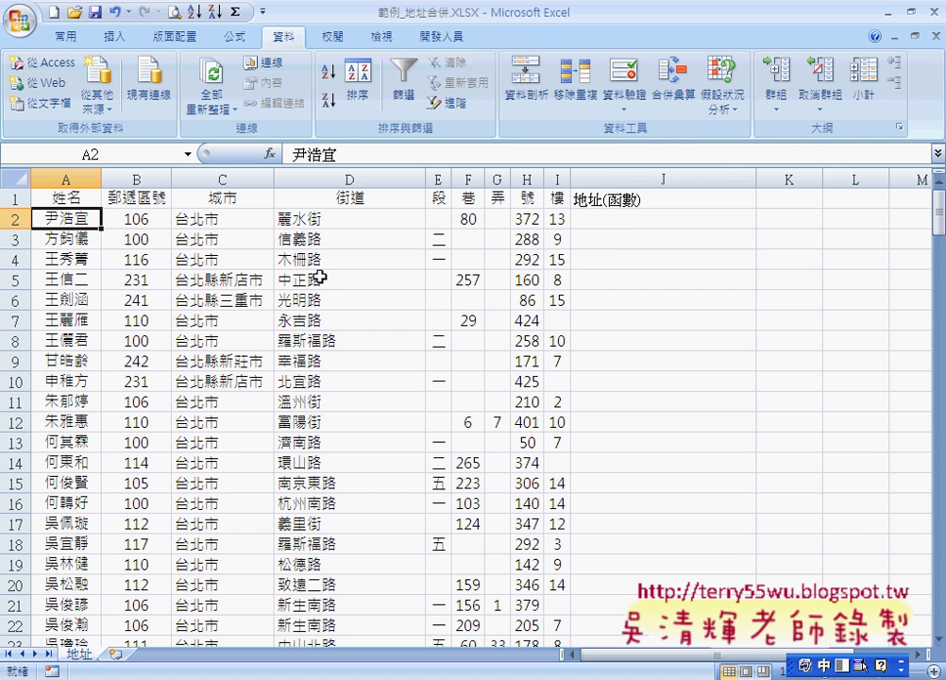
{"action": "left_click", "coordinate": [623, 219]}
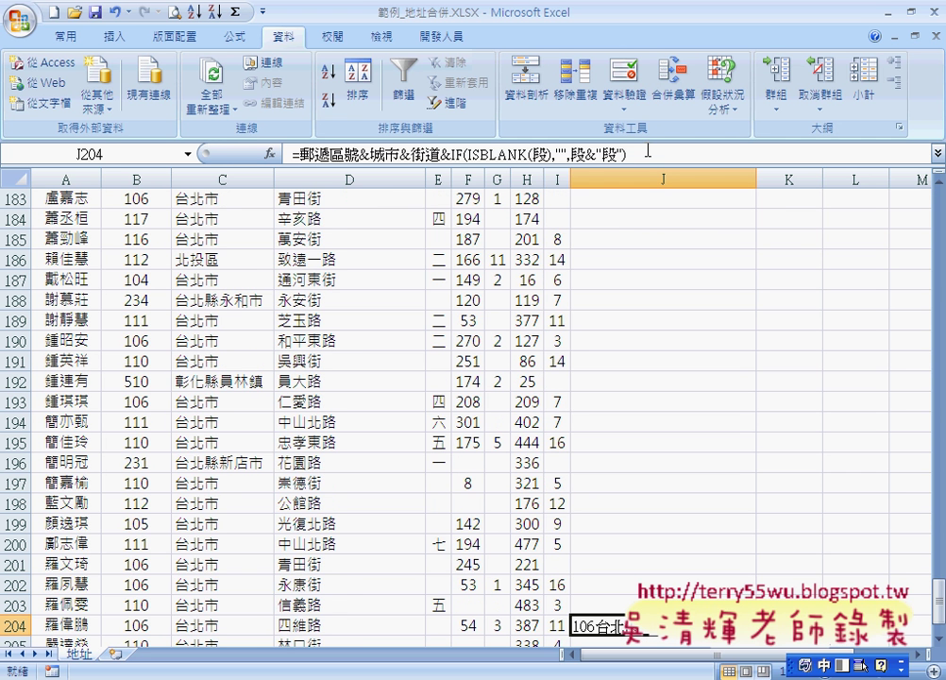
Copy J204's address formula from the formula bar, cancel the edit and return to the top
{"action": "left_click_drag", "start_coordinate": [649, 152], "coordinate": [291, 153]}
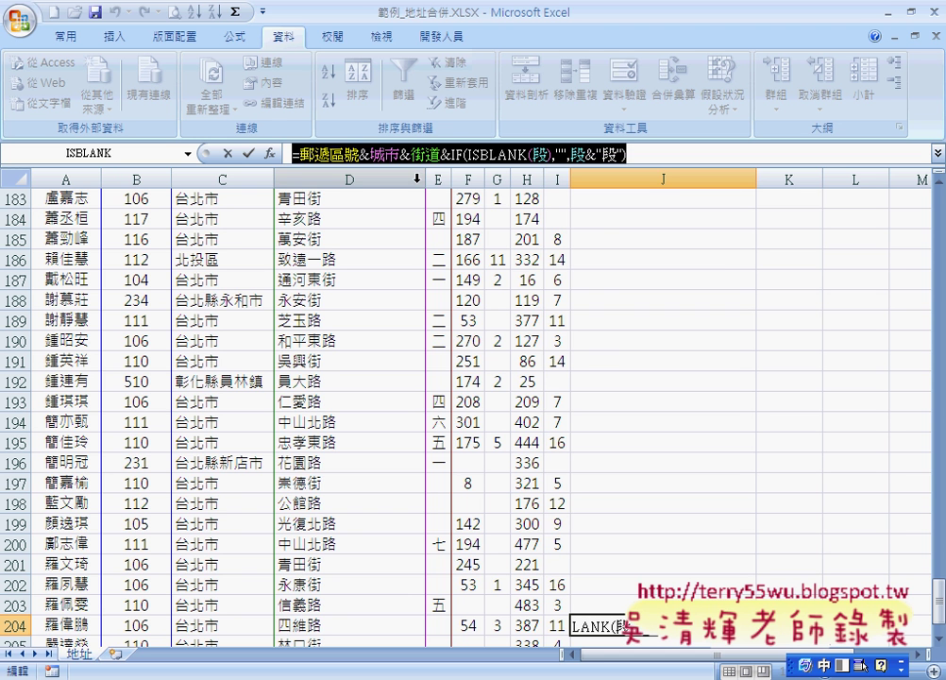
{"action": "key", "text": "Delete"}
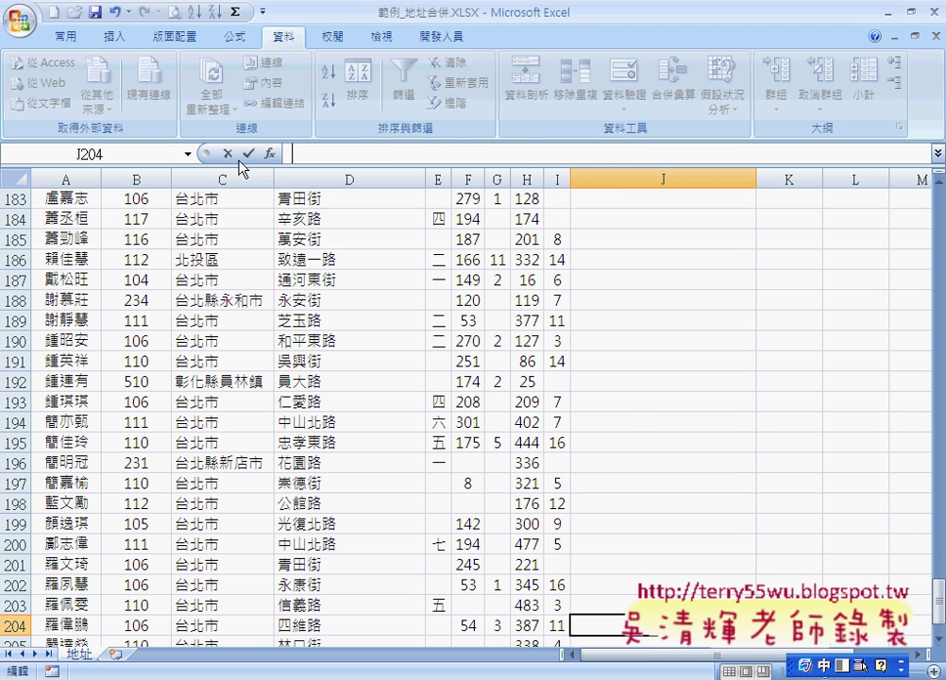
{"action": "left_click", "coordinate": [228, 153]}
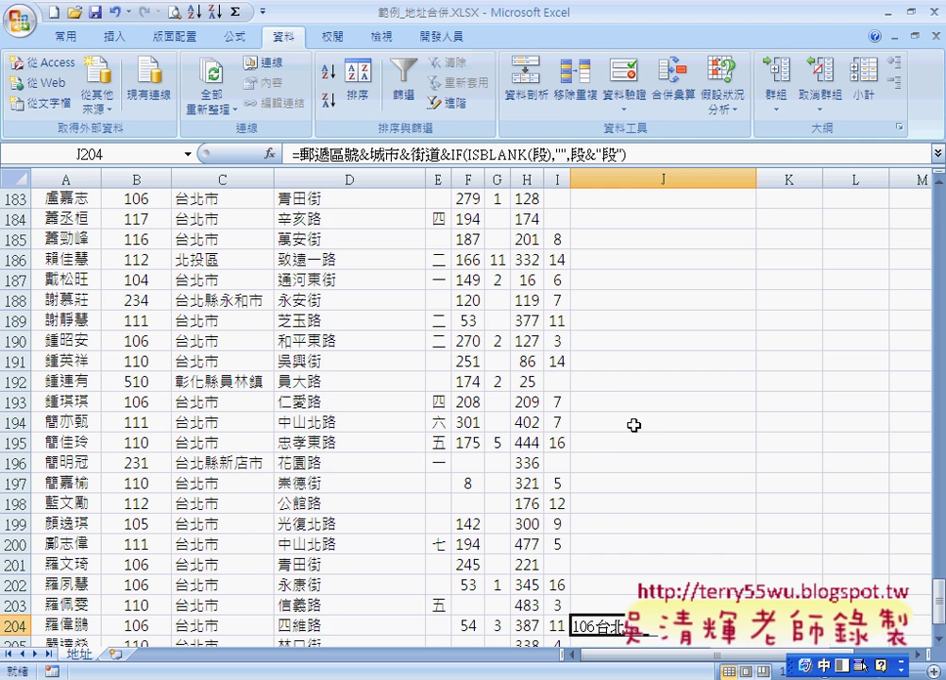
{"action": "key", "text": "ctrl+Up"}
Paste the copied formula =郵遞區號&城市&街道&IF(ISBLANK(段),"",段&"段") into J2's formula bar
{"action": "left_click", "coordinate": [631, 215]}
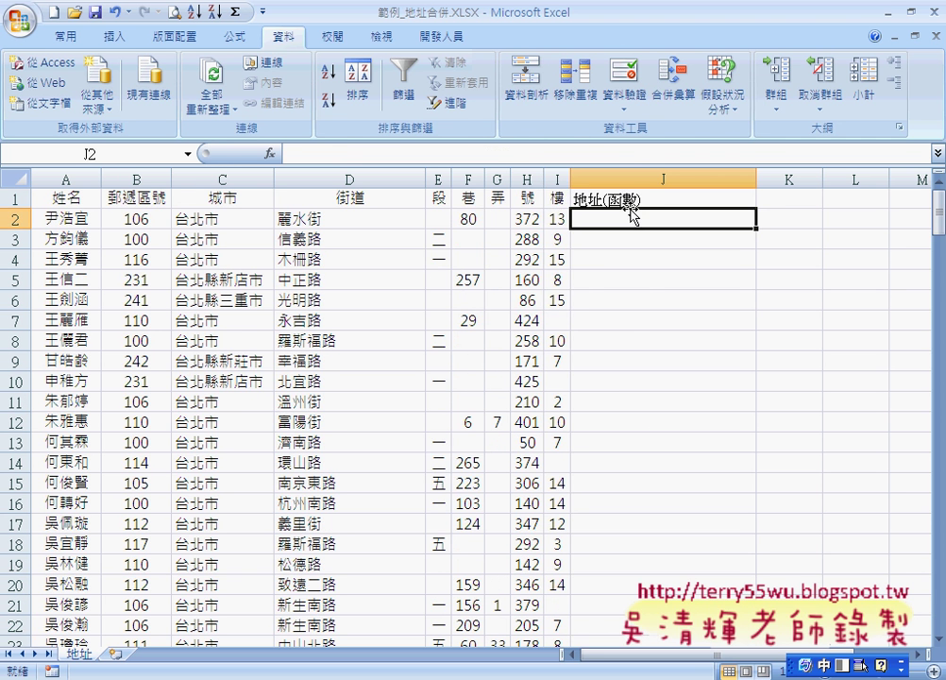
{"action": "left_click", "coordinate": [528, 152]}
{"action": "right_click", "coordinate": [473, 153]}
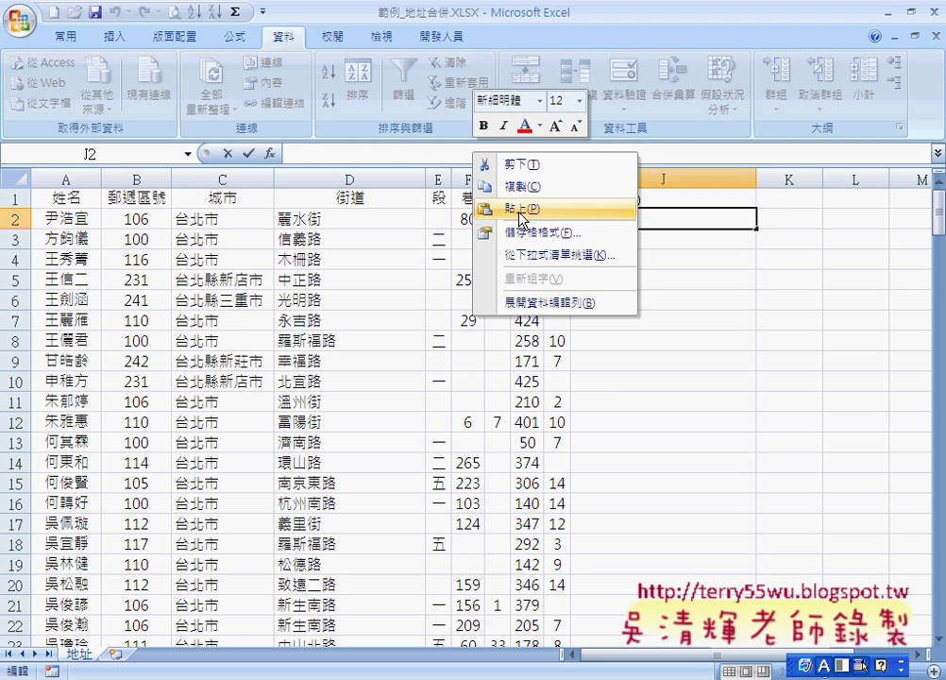
{"action": "left_click", "coordinate": [520, 211]}
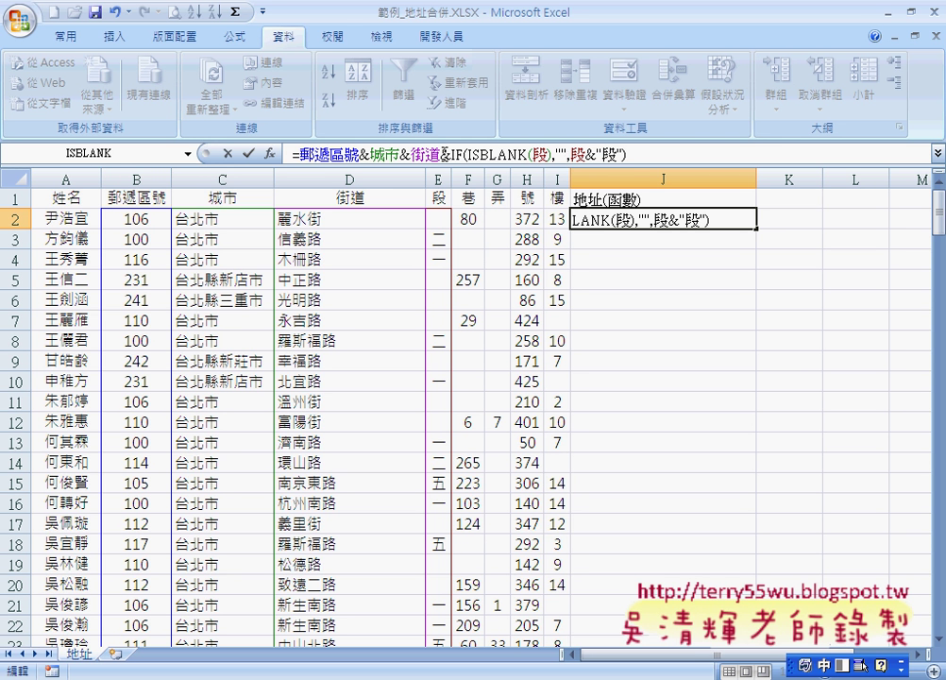
Copy the IF(ISBLANK(段),"",段&"段") part, append it repeatedly at the end, and expand the formula bar
{"action": "left_click_drag", "start_coordinate": [442, 154], "coordinate": [651, 155]}
{"action": "key", "text": "ctrl+c"}
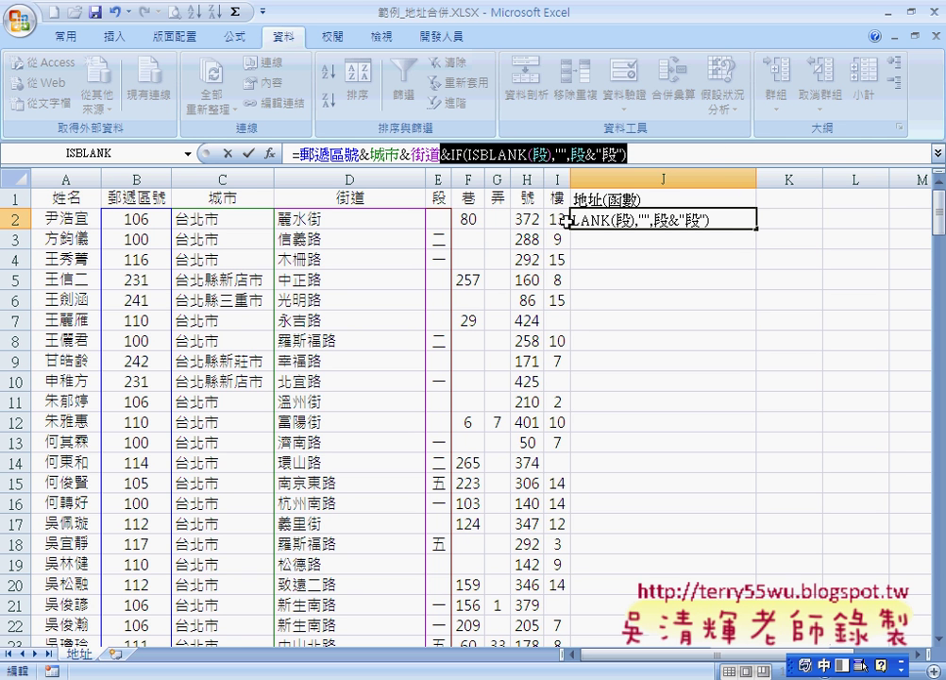
{"action": "left_click", "coordinate": [669, 157]}
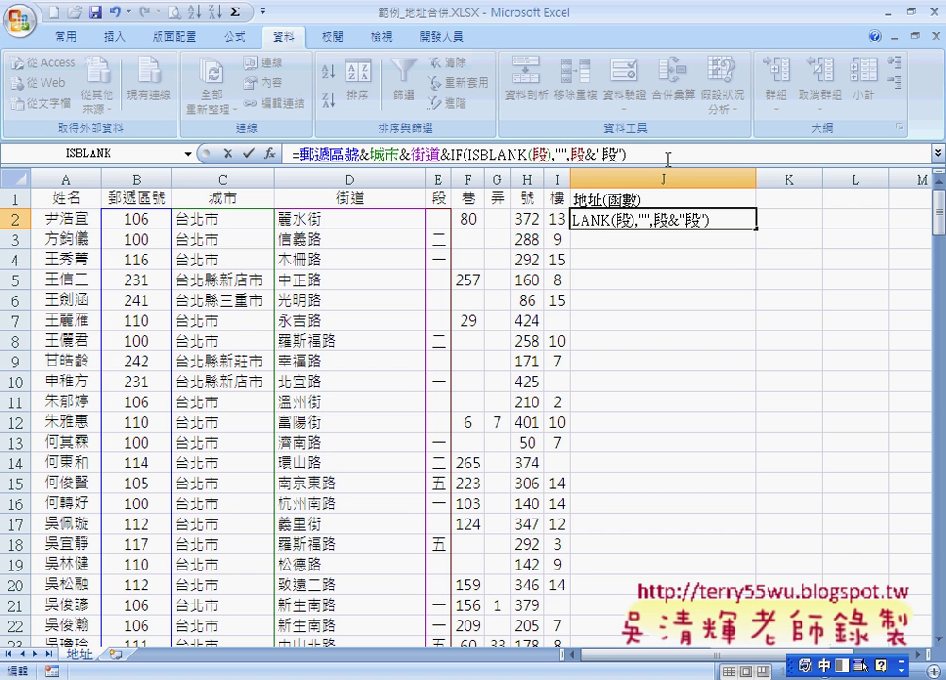
{"action": "key", "text": "ctrl+v"}
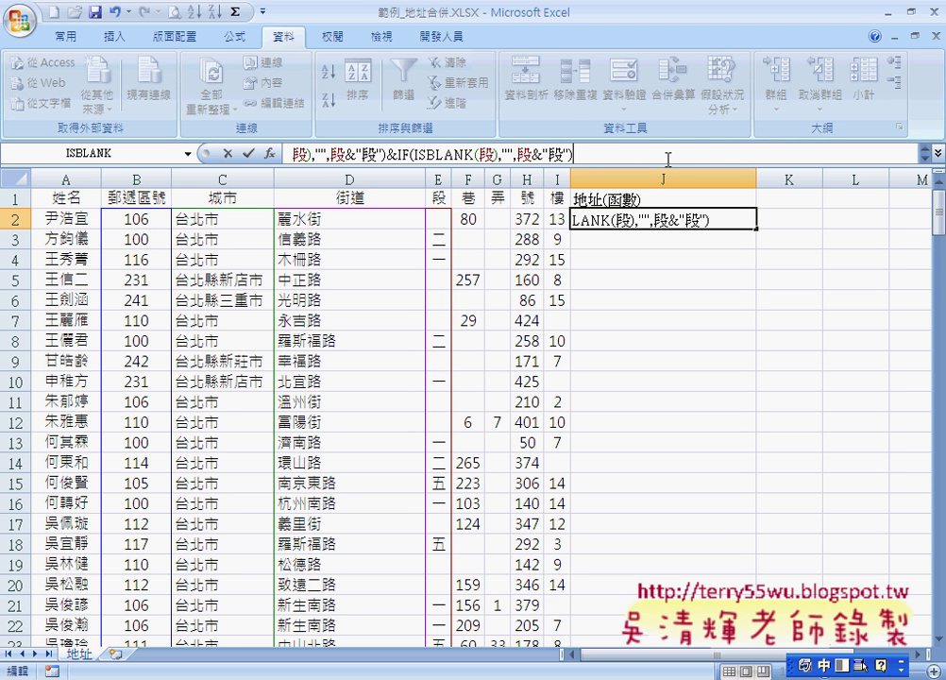
{"action": "key", "text": "ctrl+v"}
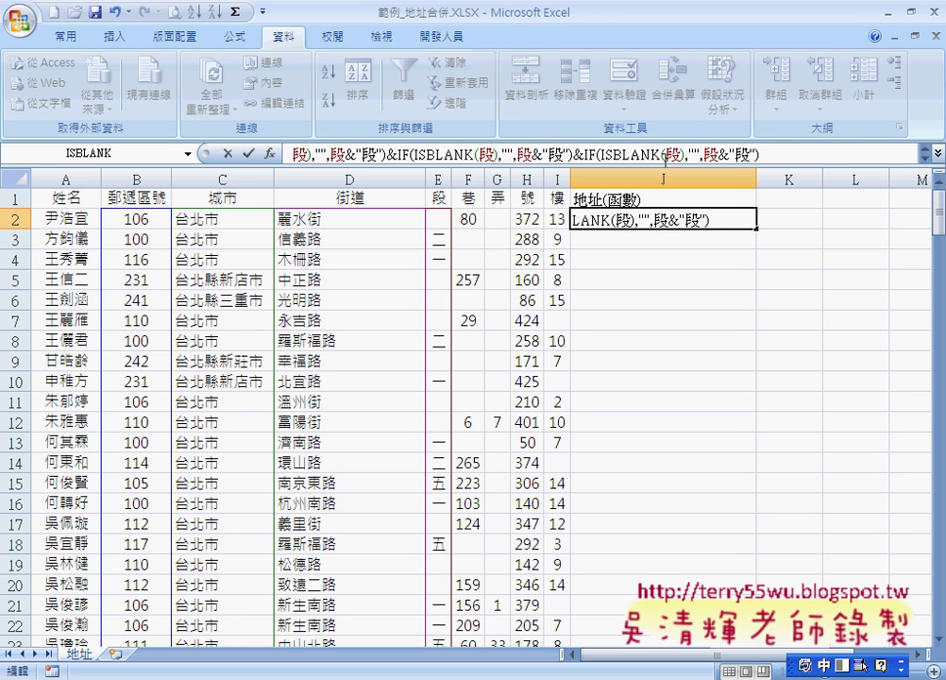
{"action": "left_click", "coordinate": [939, 157]}
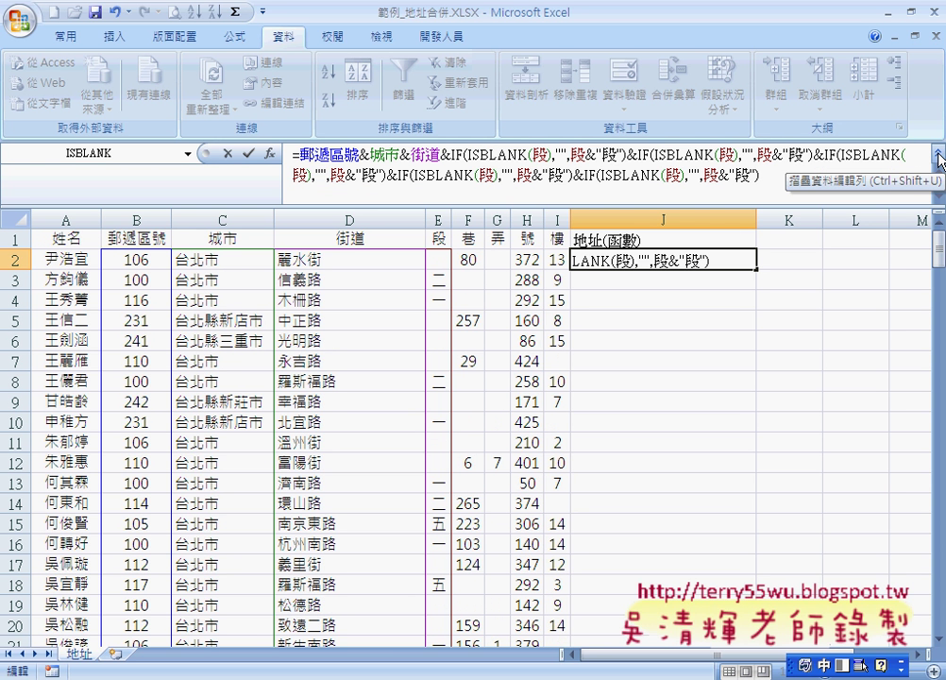